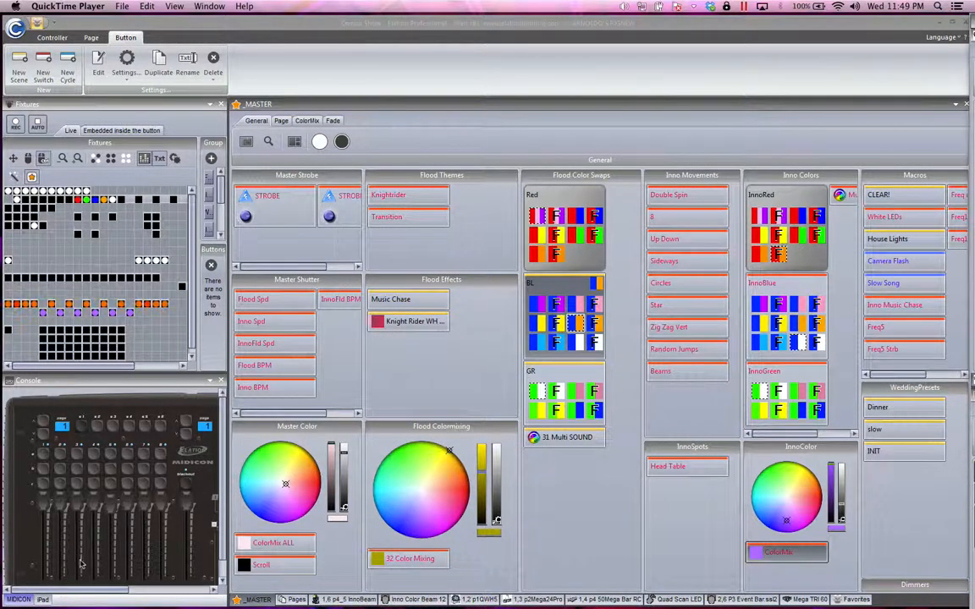
Step: Look over the MIDICON console's buttons, jog wheels and pads beside the faders
drag(88, 591, 169, 591)
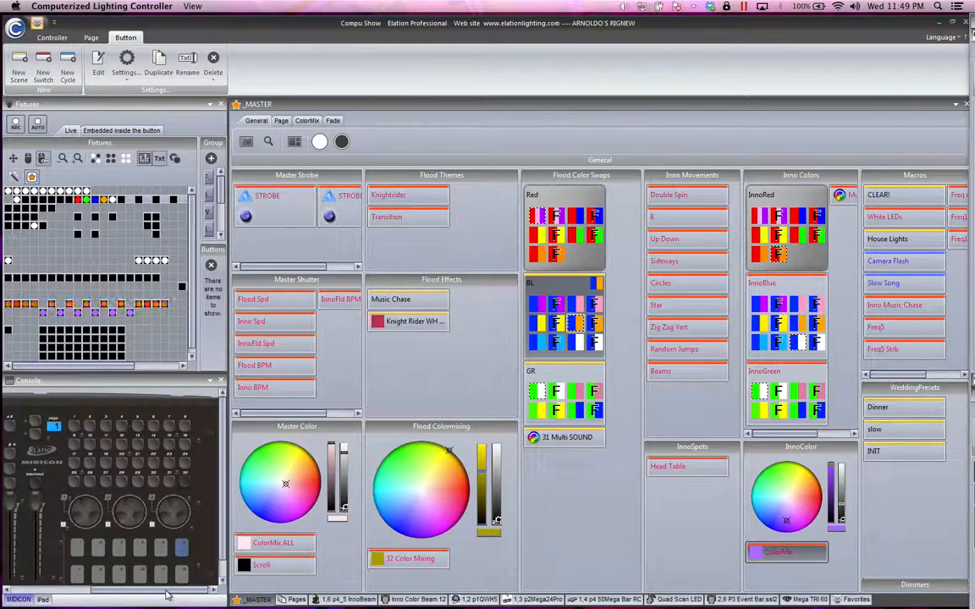
mouse_move(167, 578)
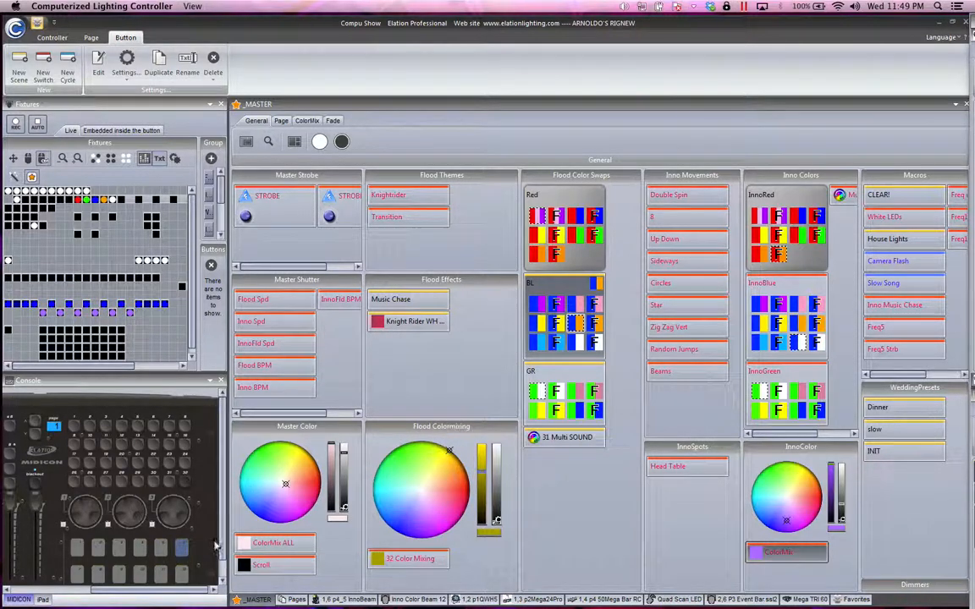
drag(222, 546, 223, 570)
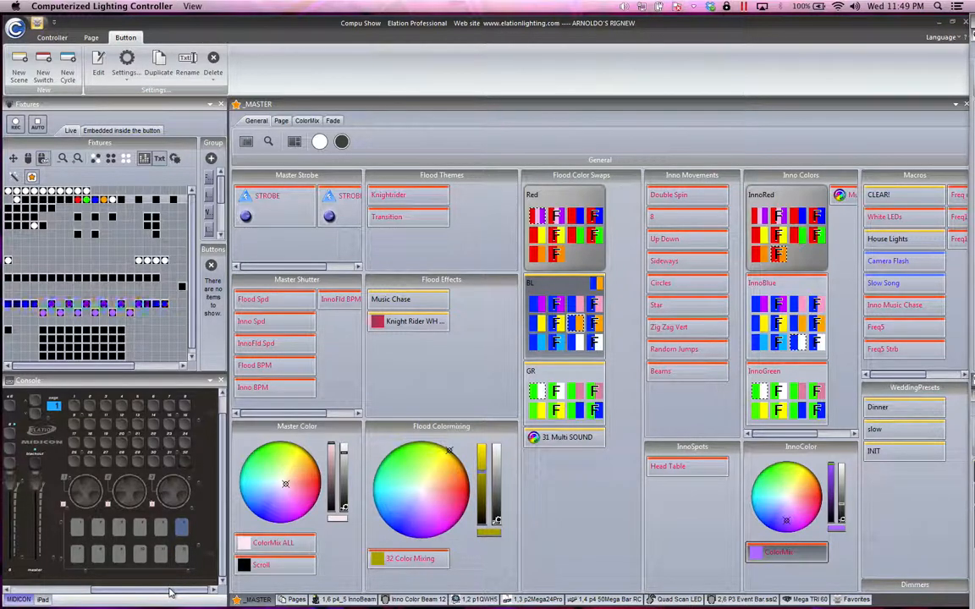
Step: Return to the console's fader section and pull faders 3 and 4 all the way down
drag(169, 593, 86, 592)
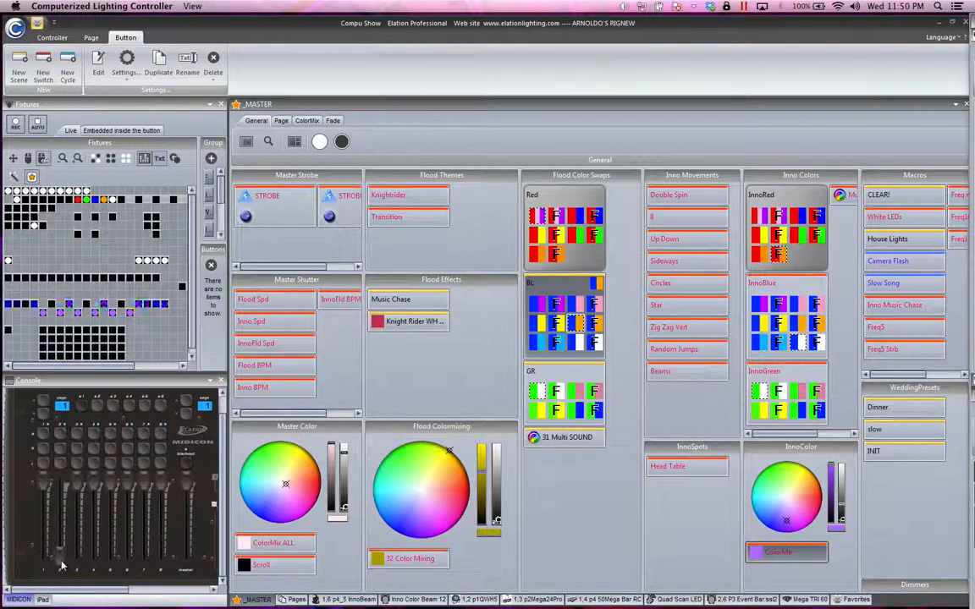
drag(78, 486, 78, 568)
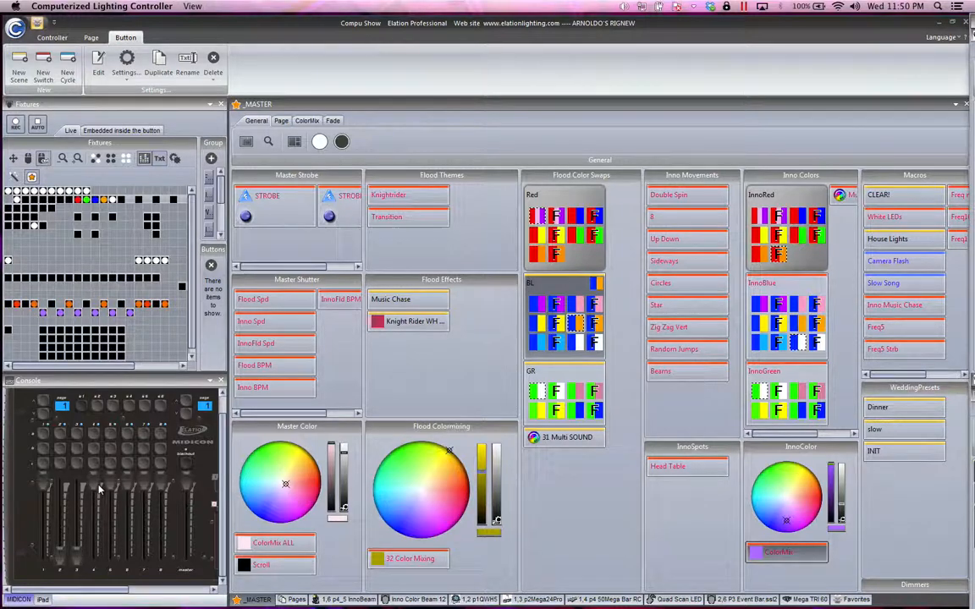
drag(97, 485, 93, 561)
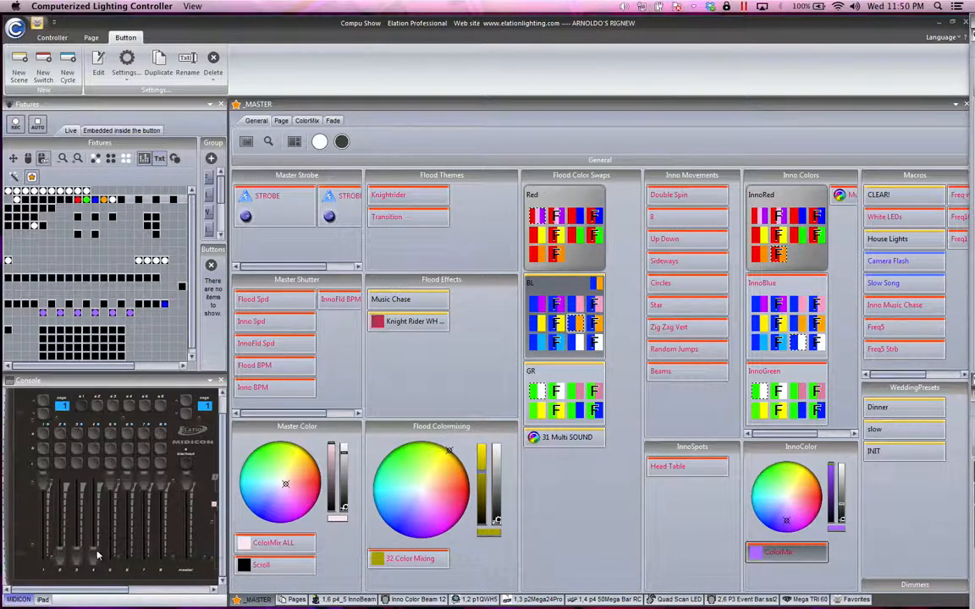
Step: Review the page dimmer commands assigned to console fader 1, and try the fader down and back up to full
click(44, 492)
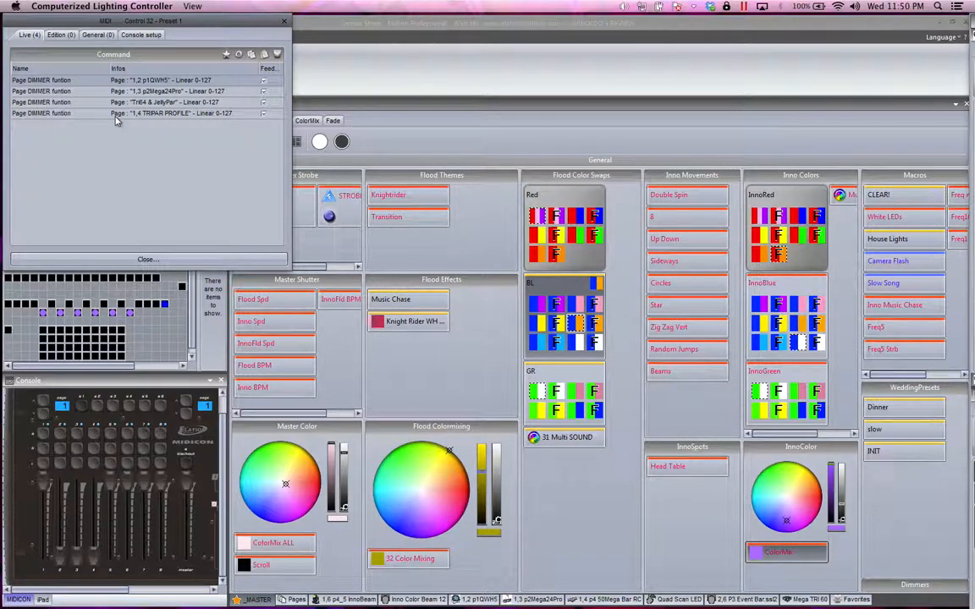
click(101, 258)
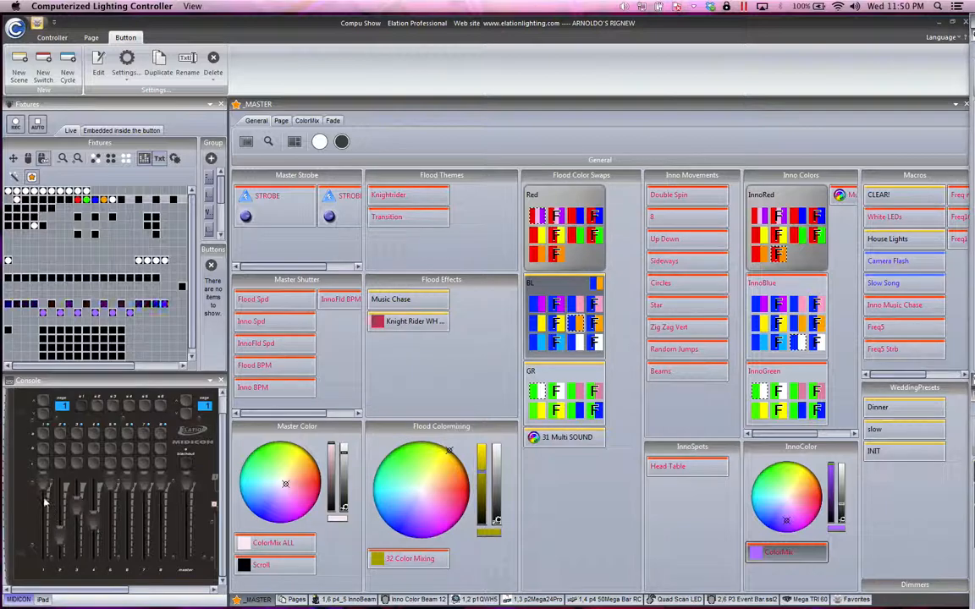
drag(45, 491, 46, 519)
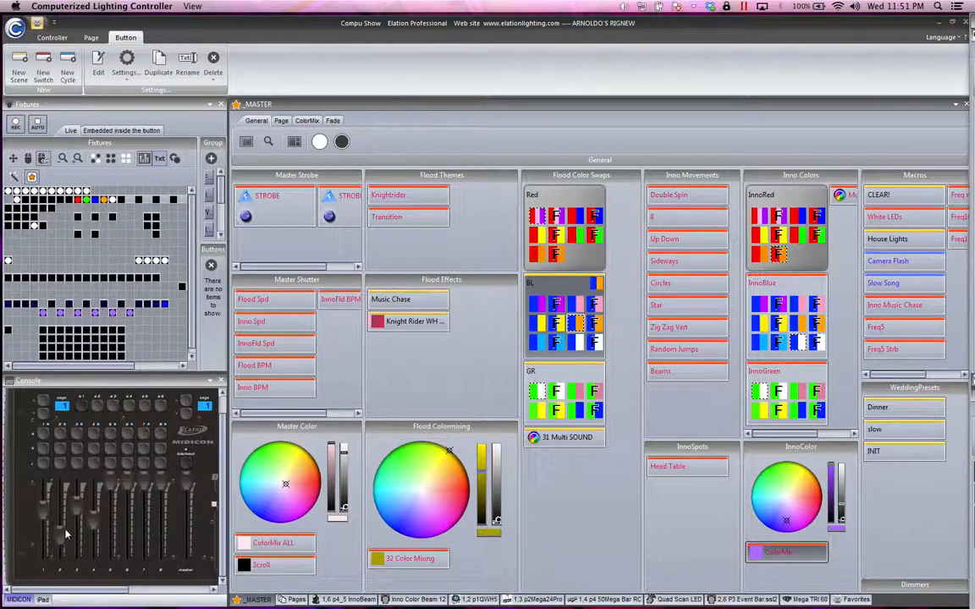
drag(41, 555, 37, 490)
drag(44, 553, 50, 484)
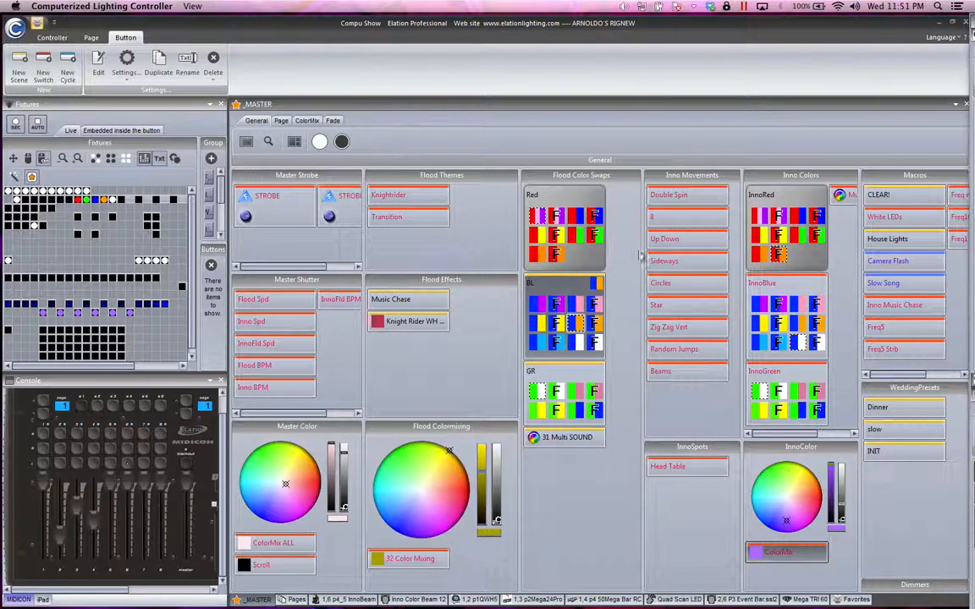
Step: Activate the red-orange InnoRed color swap and turn its dimmer down and back up
click(306, 120)
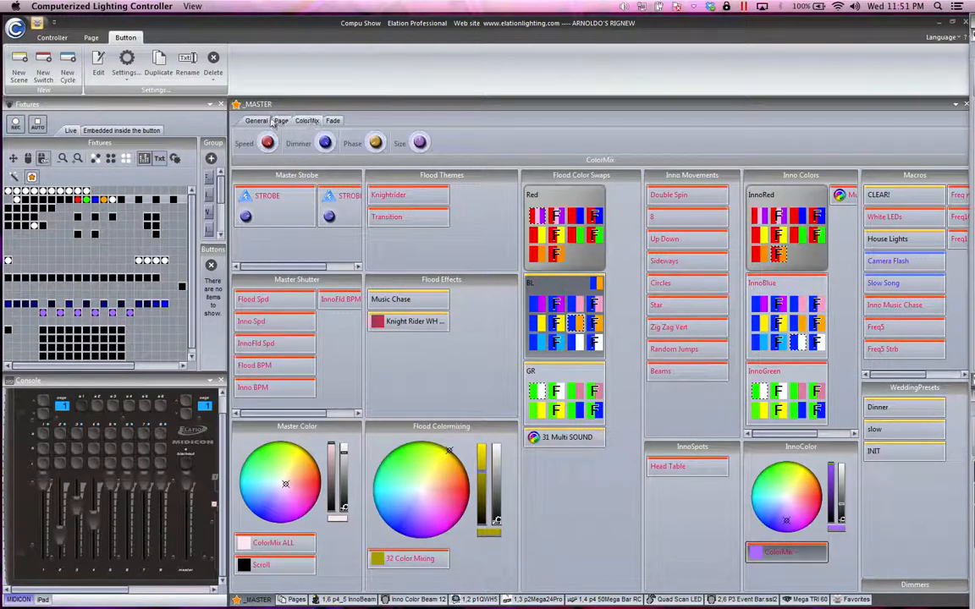
click(774, 244)
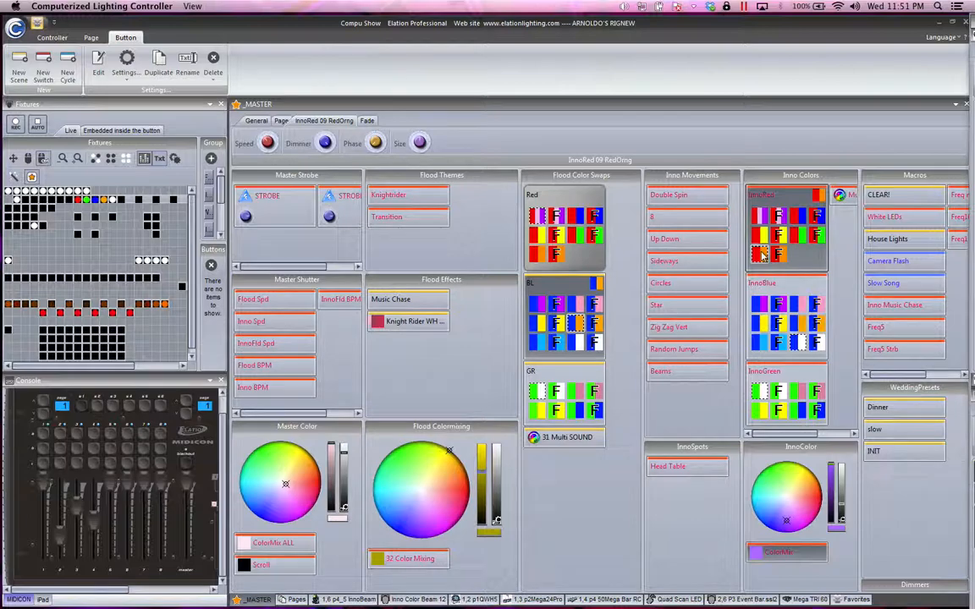
click(326, 142)
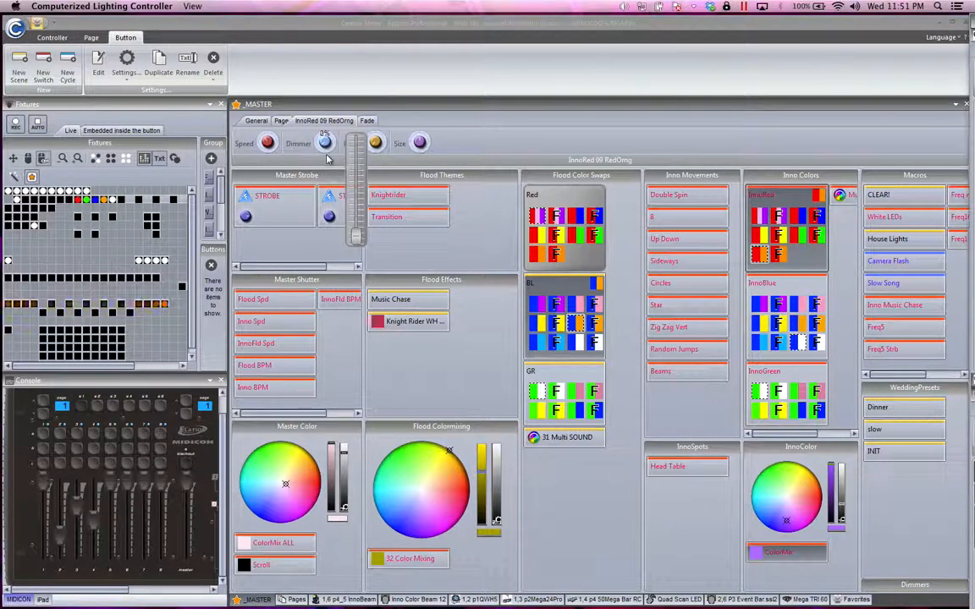
mouse_move(326, 143)
mouse_down()
mouse_move(326, 151)
mouse_move(325, 124)
mouse_up()
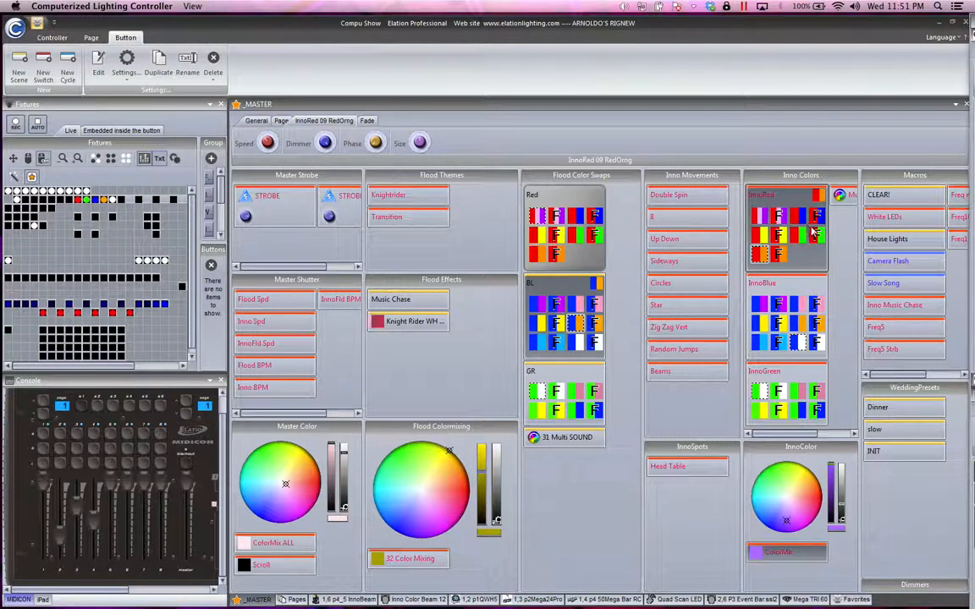
Step: Activate the Red 01 flood color swap and try lowering and restoring its dimmer
click(542, 203)
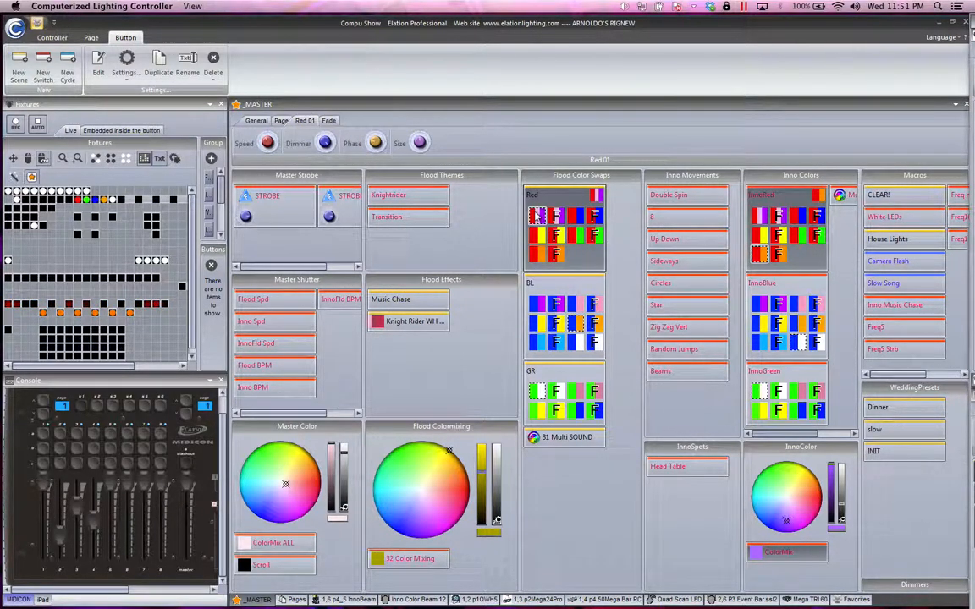
click(326, 143)
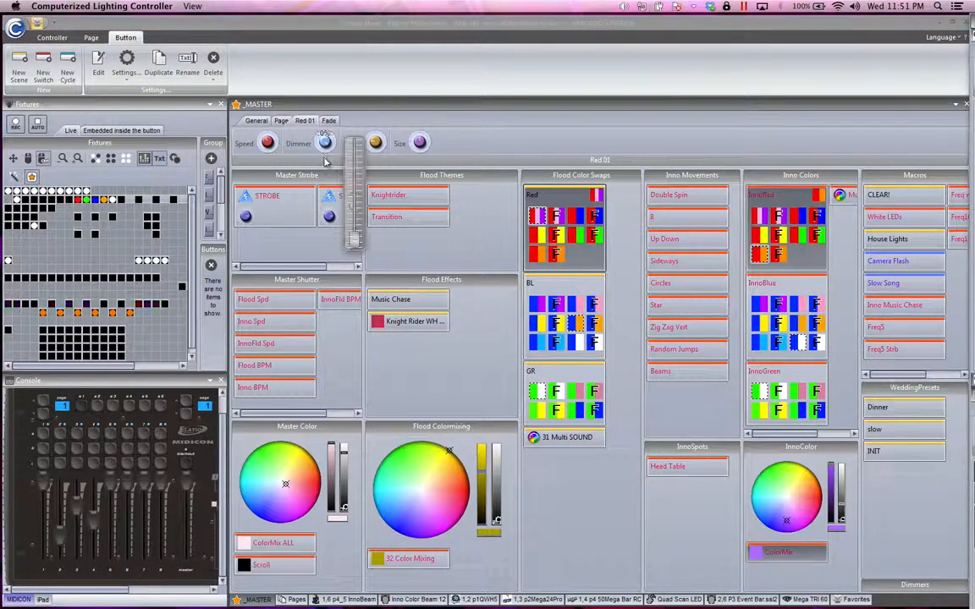
click(325, 144)
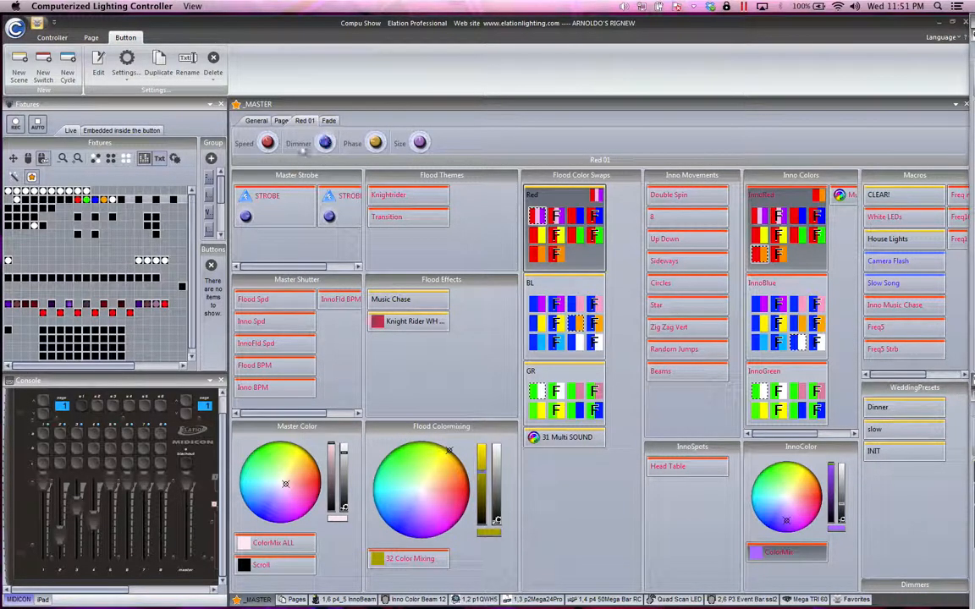
Step: Expand the Dimmers section on the _MASTER page and raise console faders 2, 3 and 4 to full
mouse_move(302, 603)
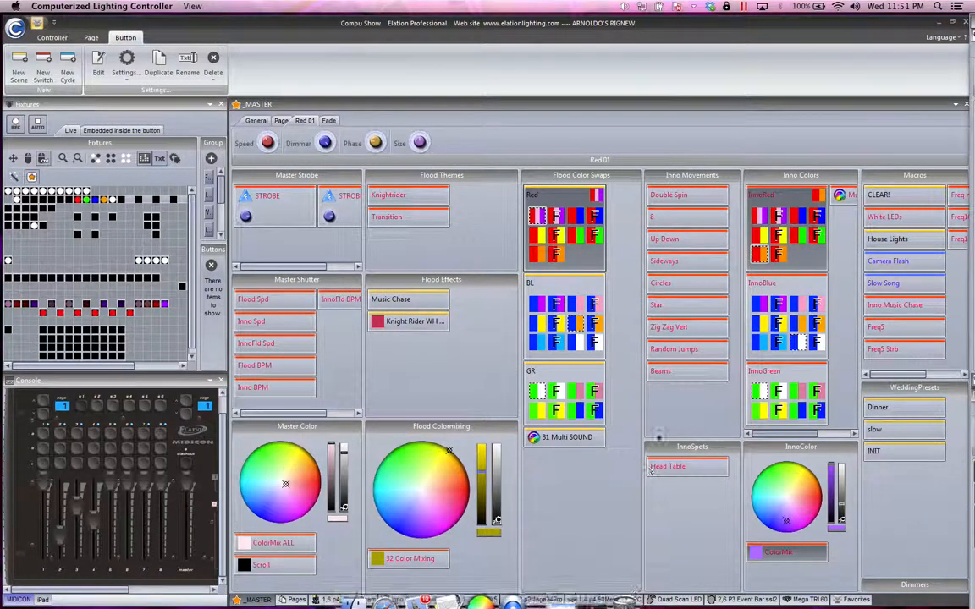
click(929, 586)
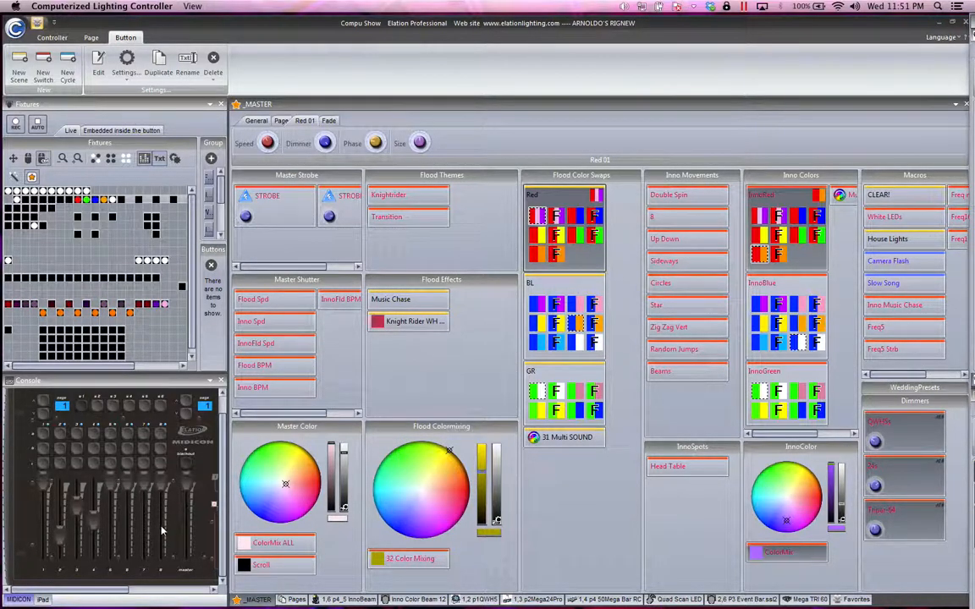
drag(61, 542, 71, 498)
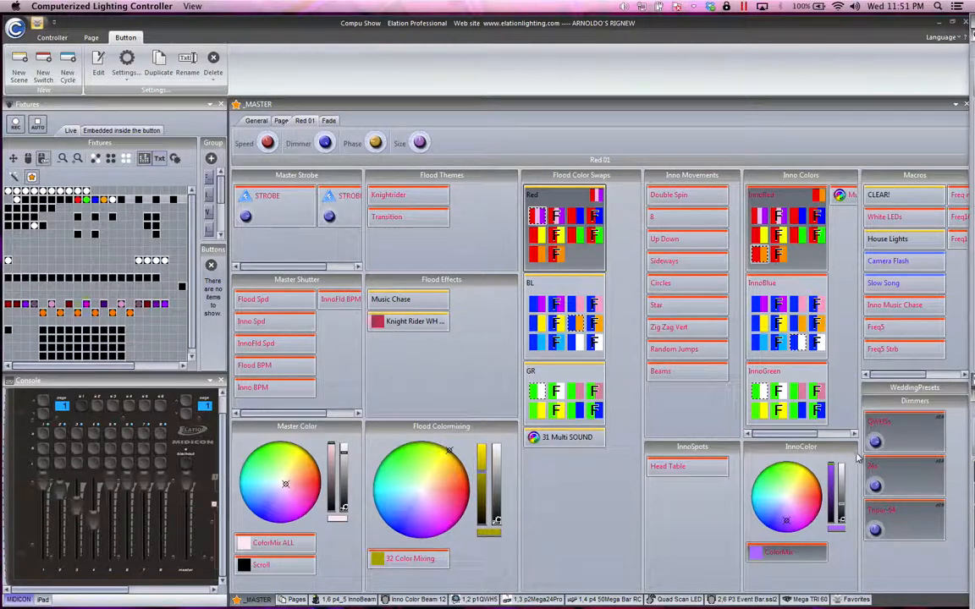
mouse_move(875, 445)
mouse_down()
mouse_move(878, 453)
mouse_move(880, 436)
mouse_up()
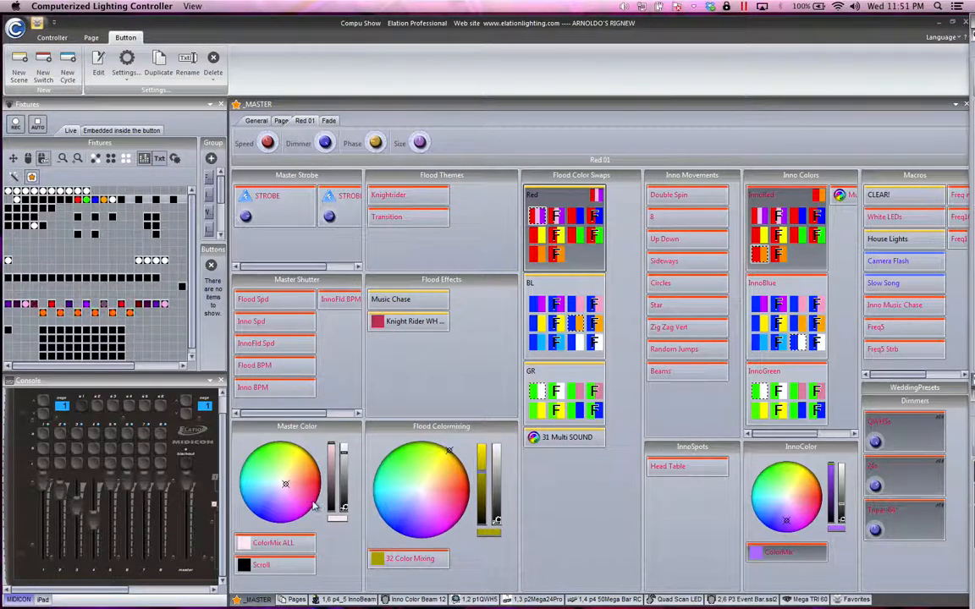
drag(60, 487, 70, 440)
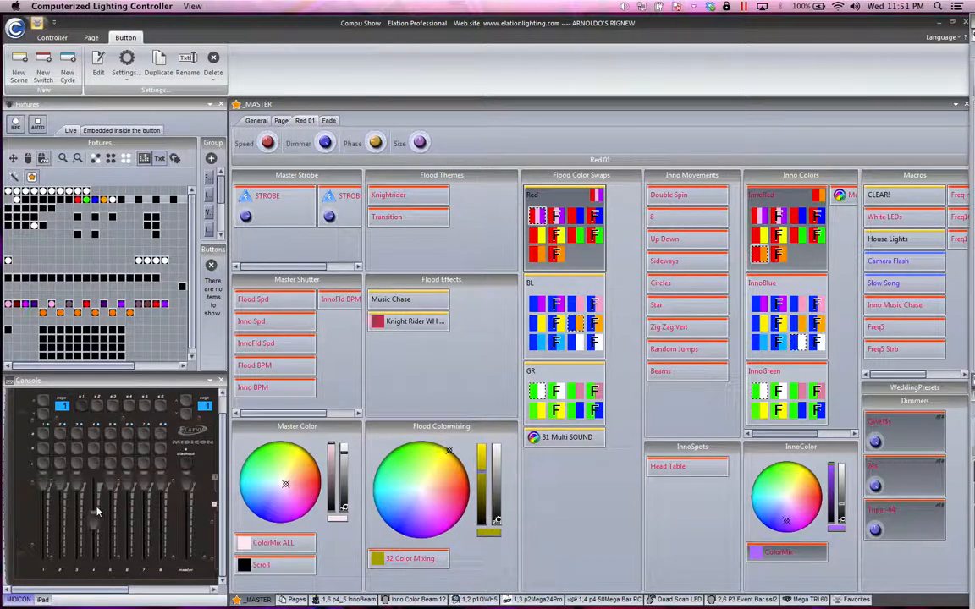
drag(95, 510, 95, 470)
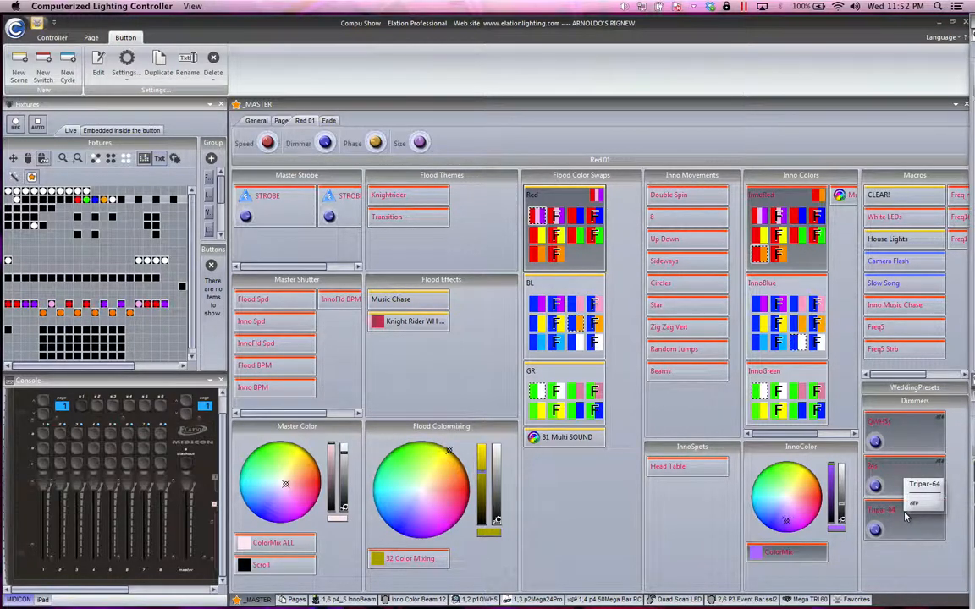
Step: Open the QWH5s dimmer switch in the editor, inspect a QWH5 fixture's dimmer channel, and close the editor without saving
double_click(890, 443)
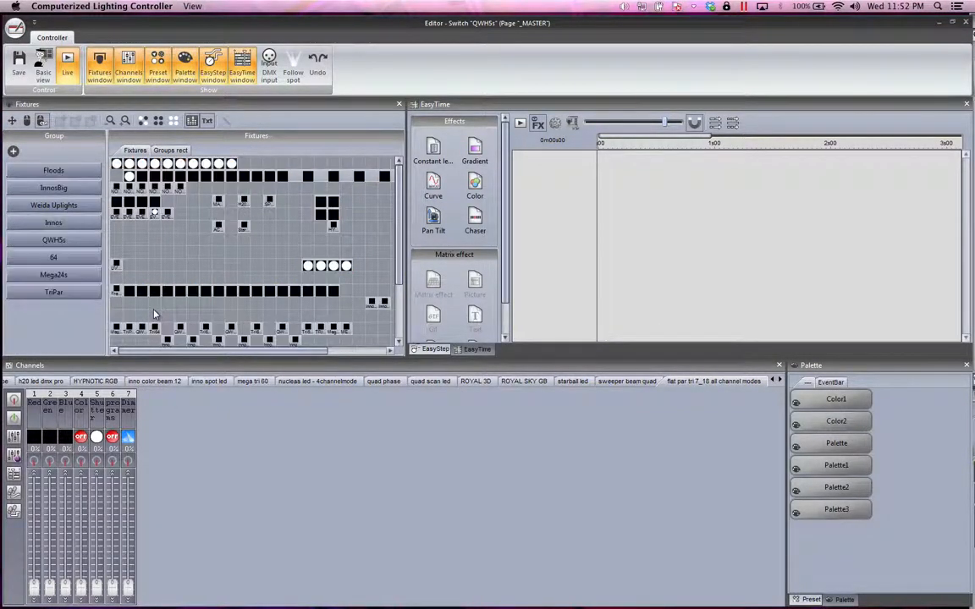
click(142, 330)
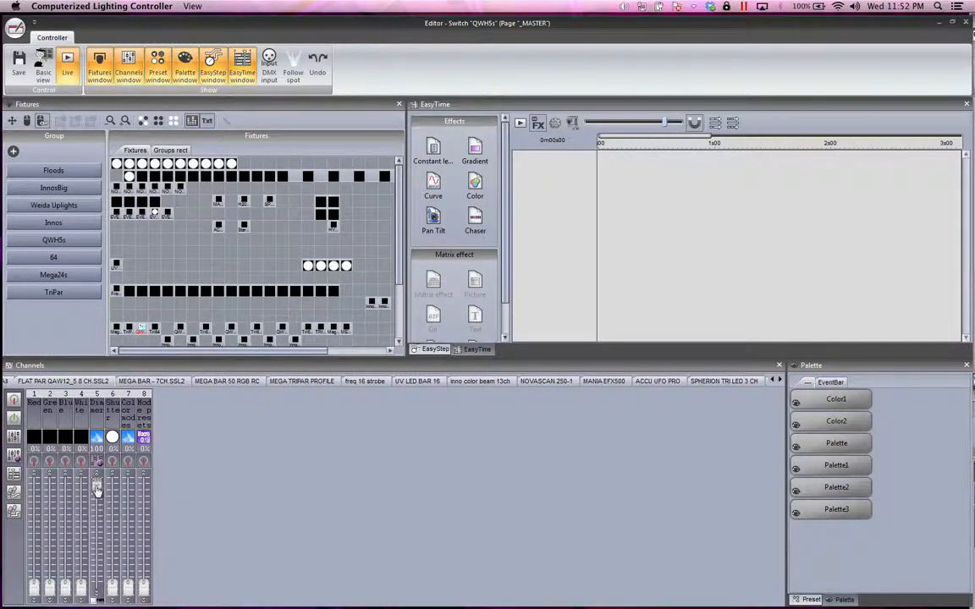
click(100, 600)
click(100, 602)
click(966, 23)
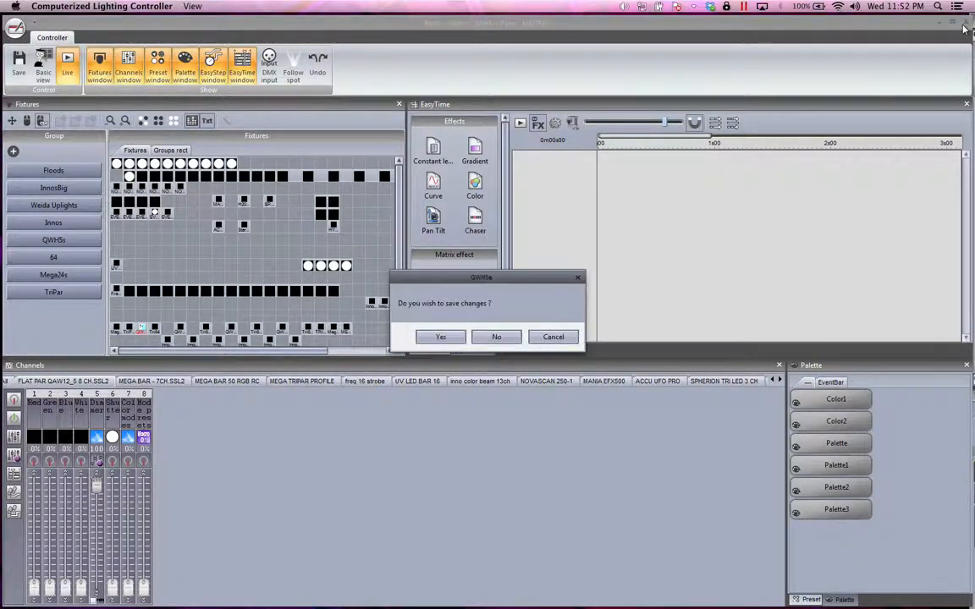
click(496, 337)
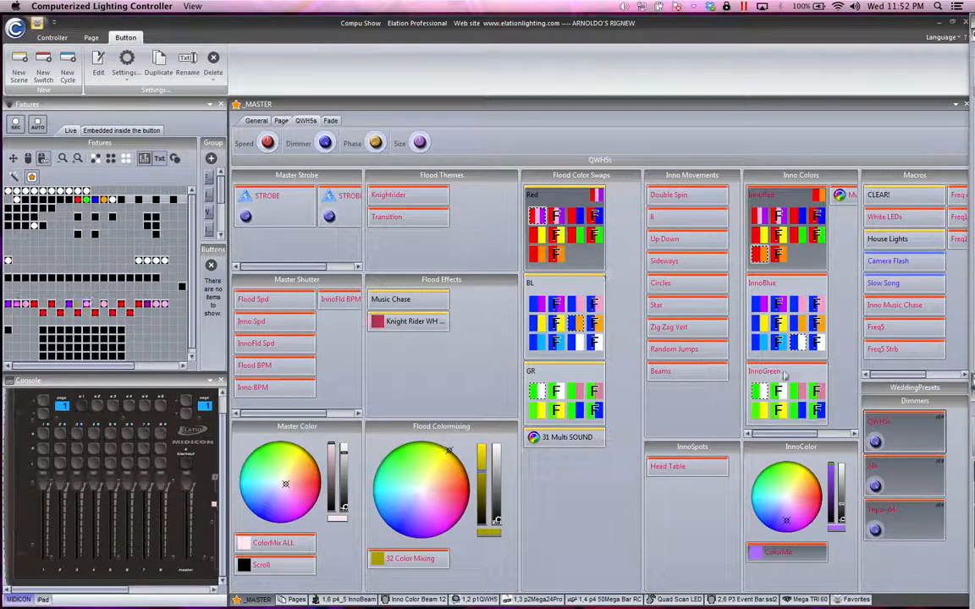
Step: Review the QWH5s button's general settings and its switch priority options, and confirm the dialog
right_click(873, 434)
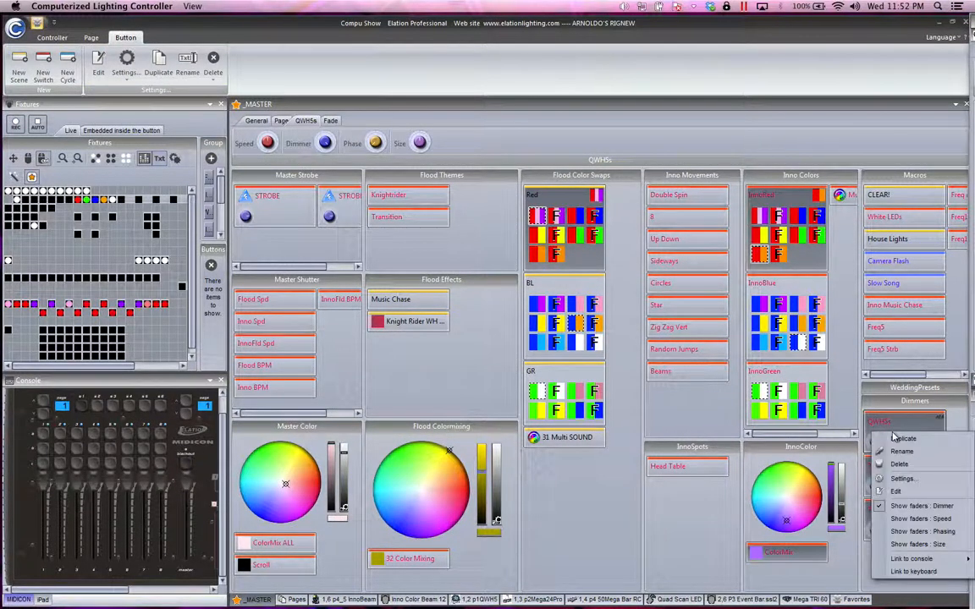
click(900, 478)
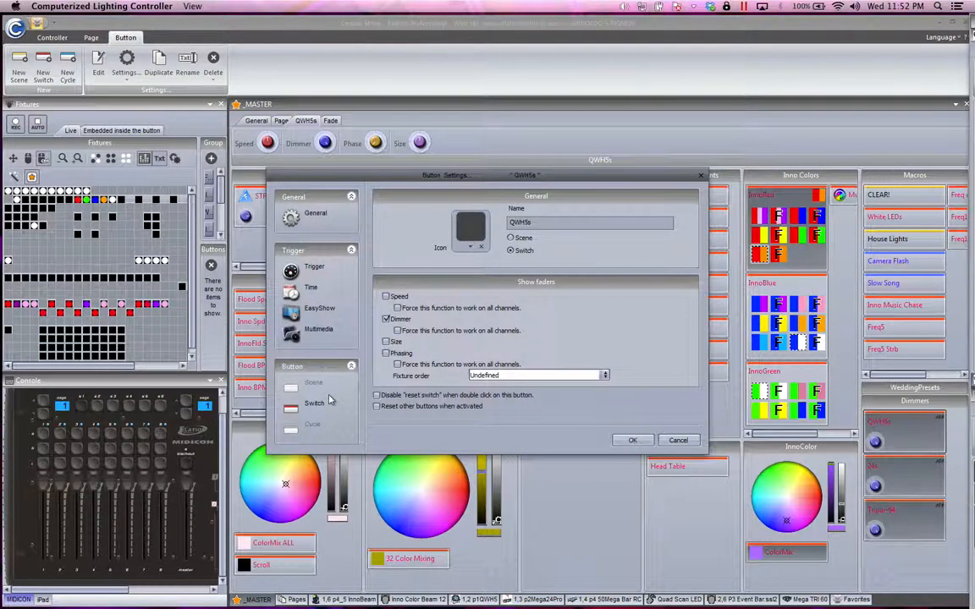
click(312, 404)
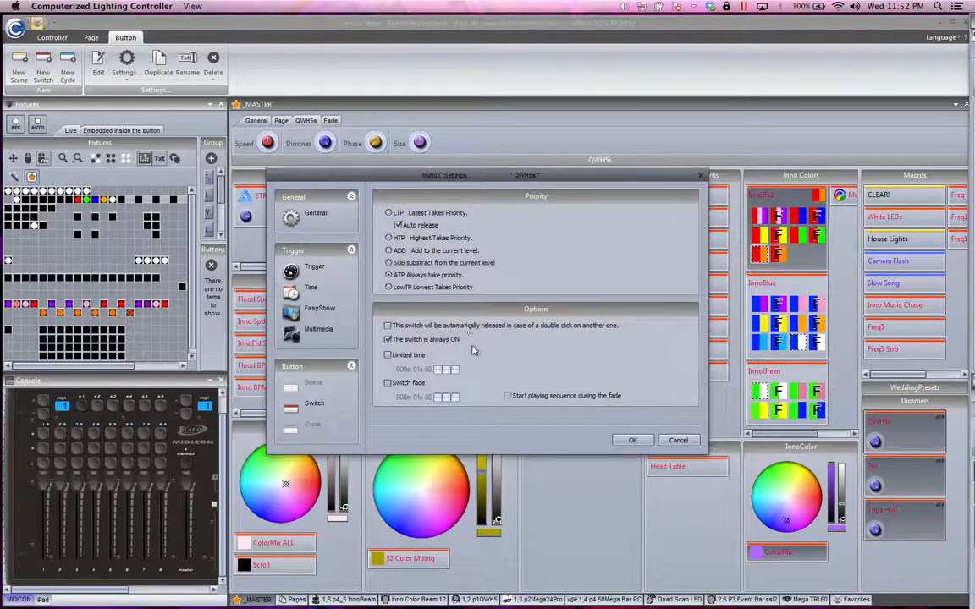
click(634, 442)
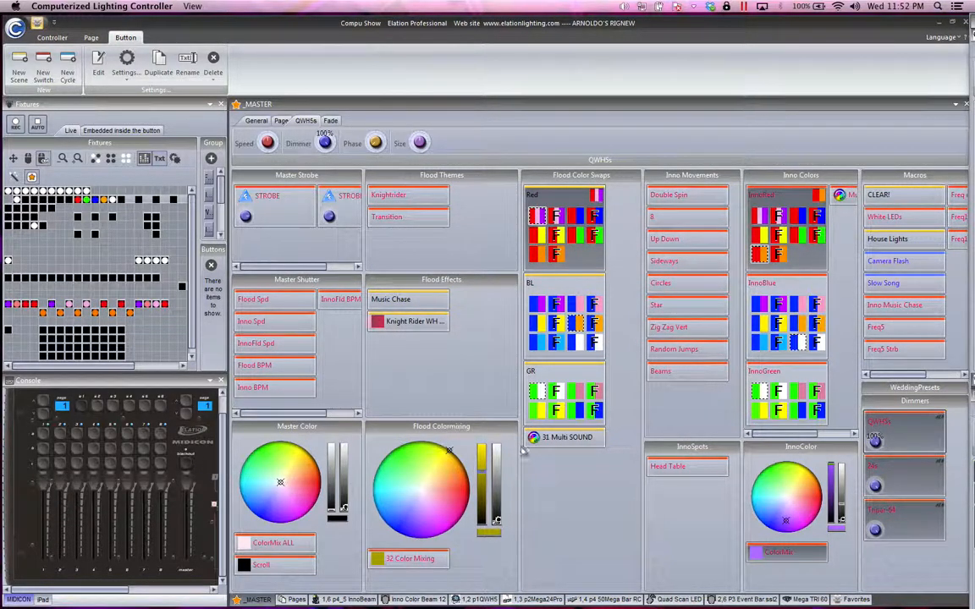
Step: Show the WeddingPresets section, lower console faders 2, 3 and 4 to staggered partial levels, and run fader 1 down and back to full
click(941, 390)
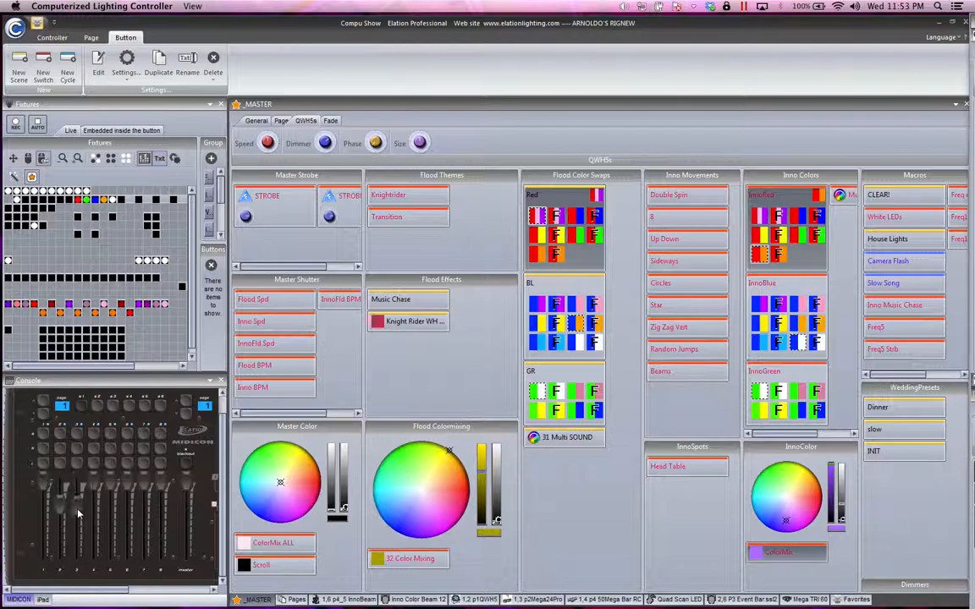
drag(94, 485, 92, 530)
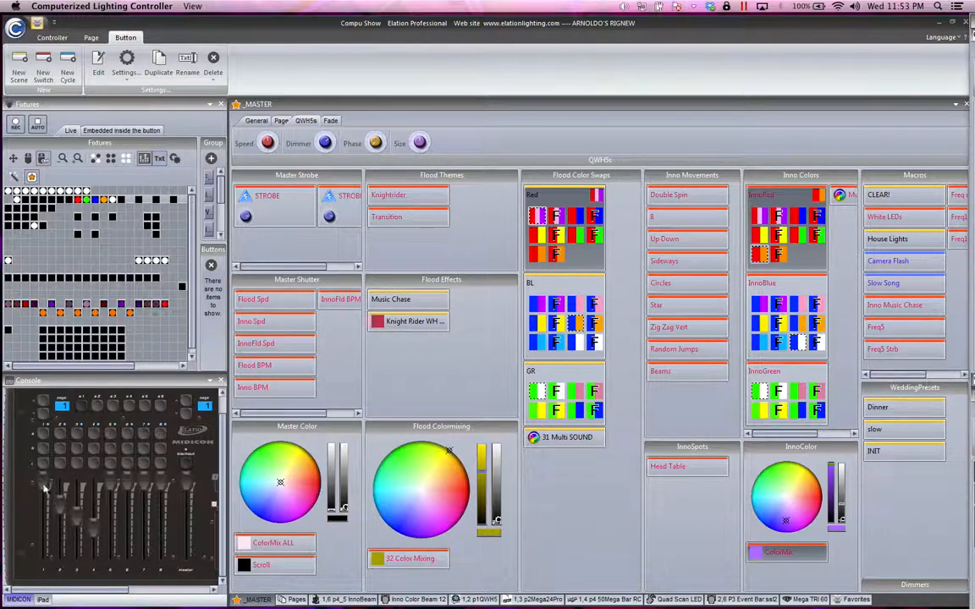
drag(47, 526, 40, 439)
mouse_move(483, 593)
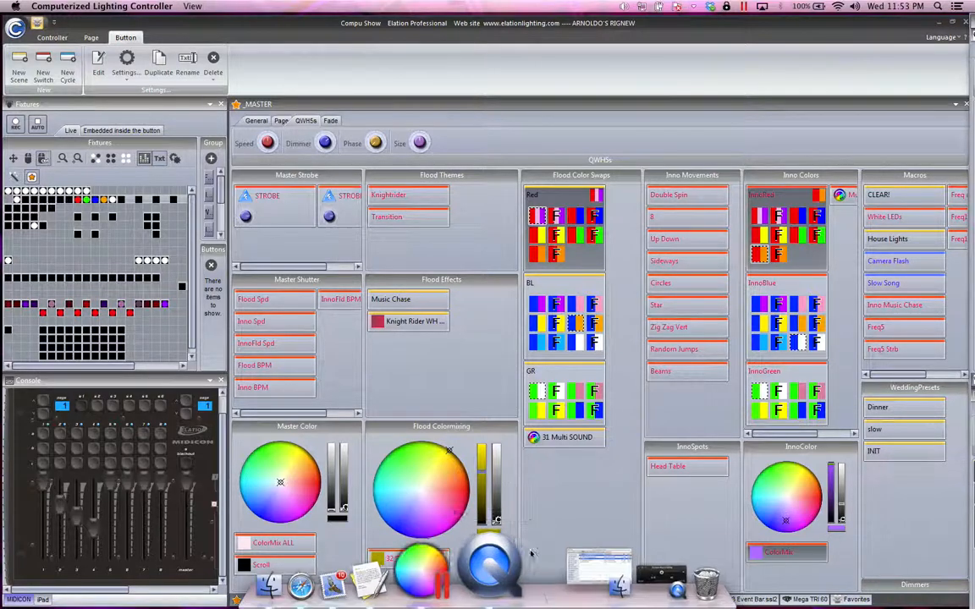